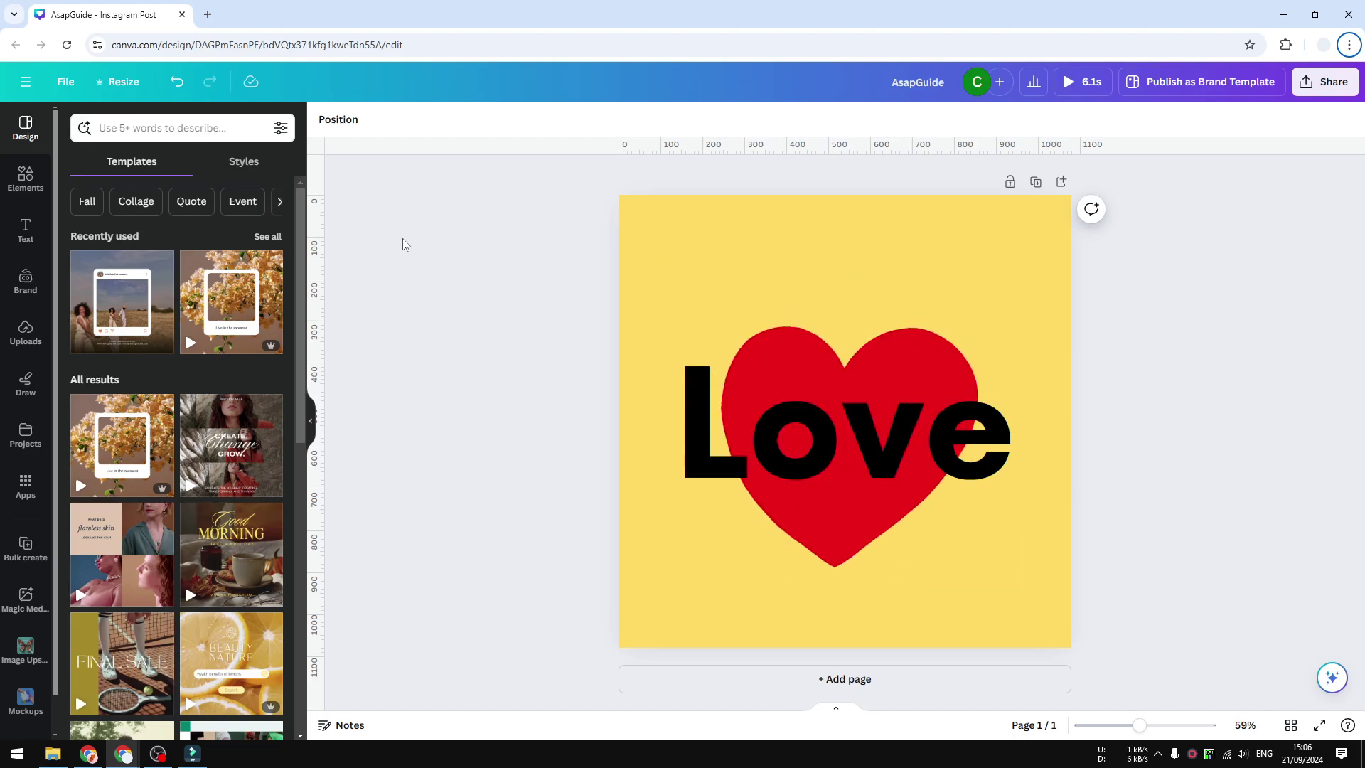
# Step: Search the Elements library for 'Confetti GIF'
pyautogui.click(25, 178)
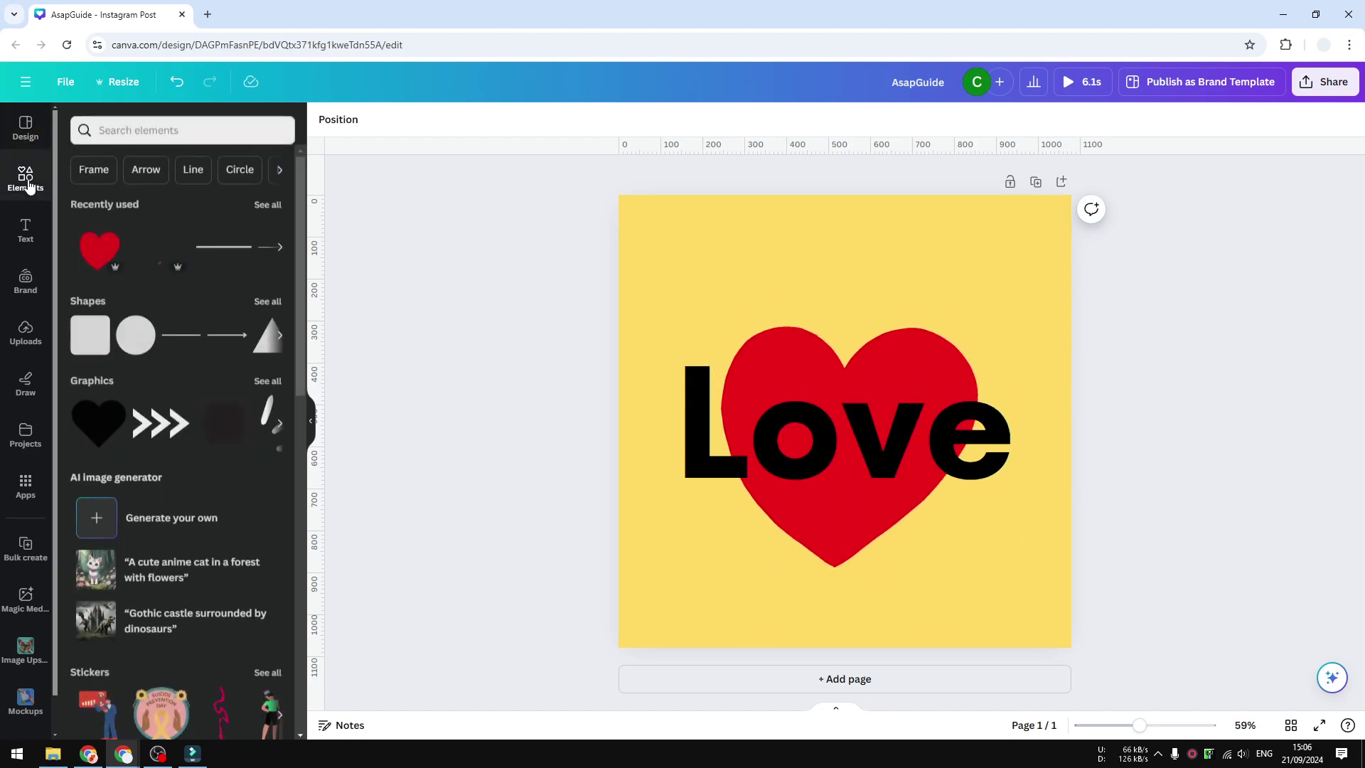
pyautogui.click(196, 128)
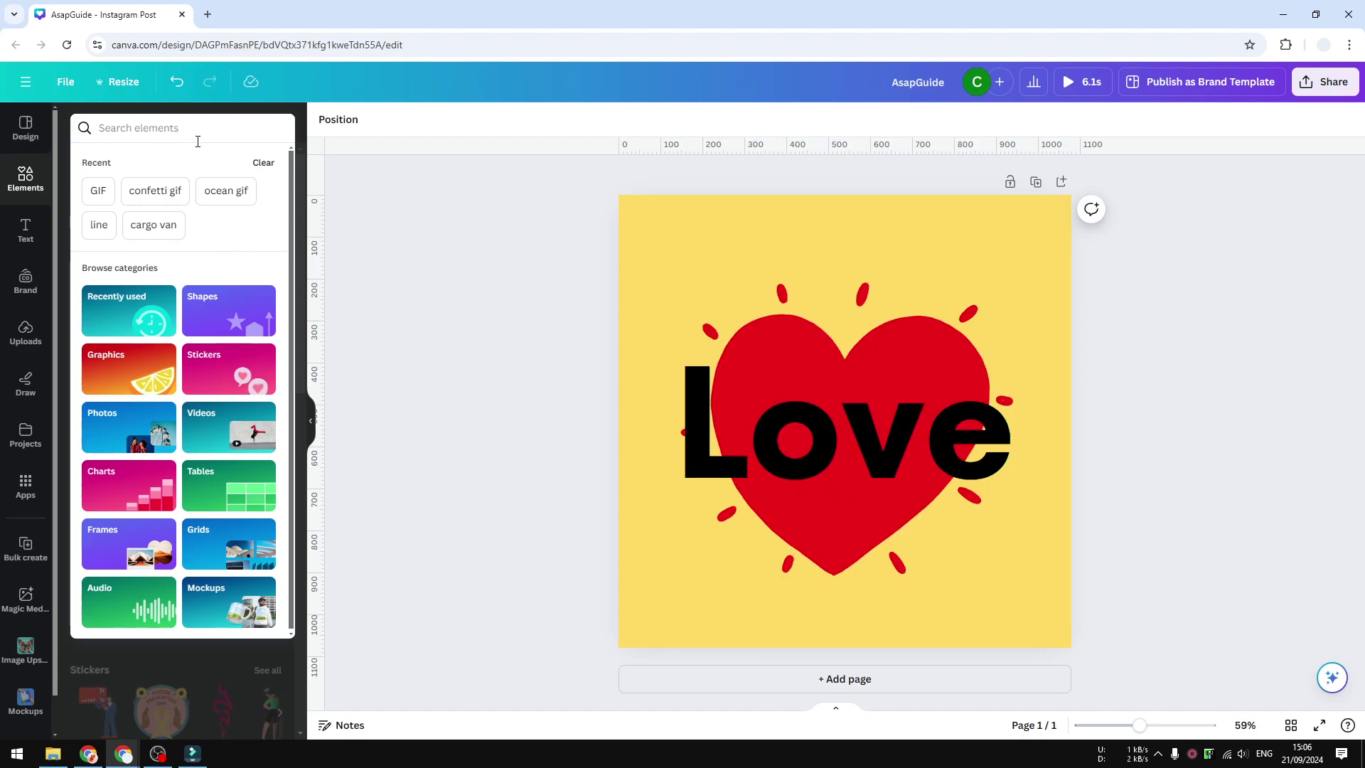
pyautogui.write('C')
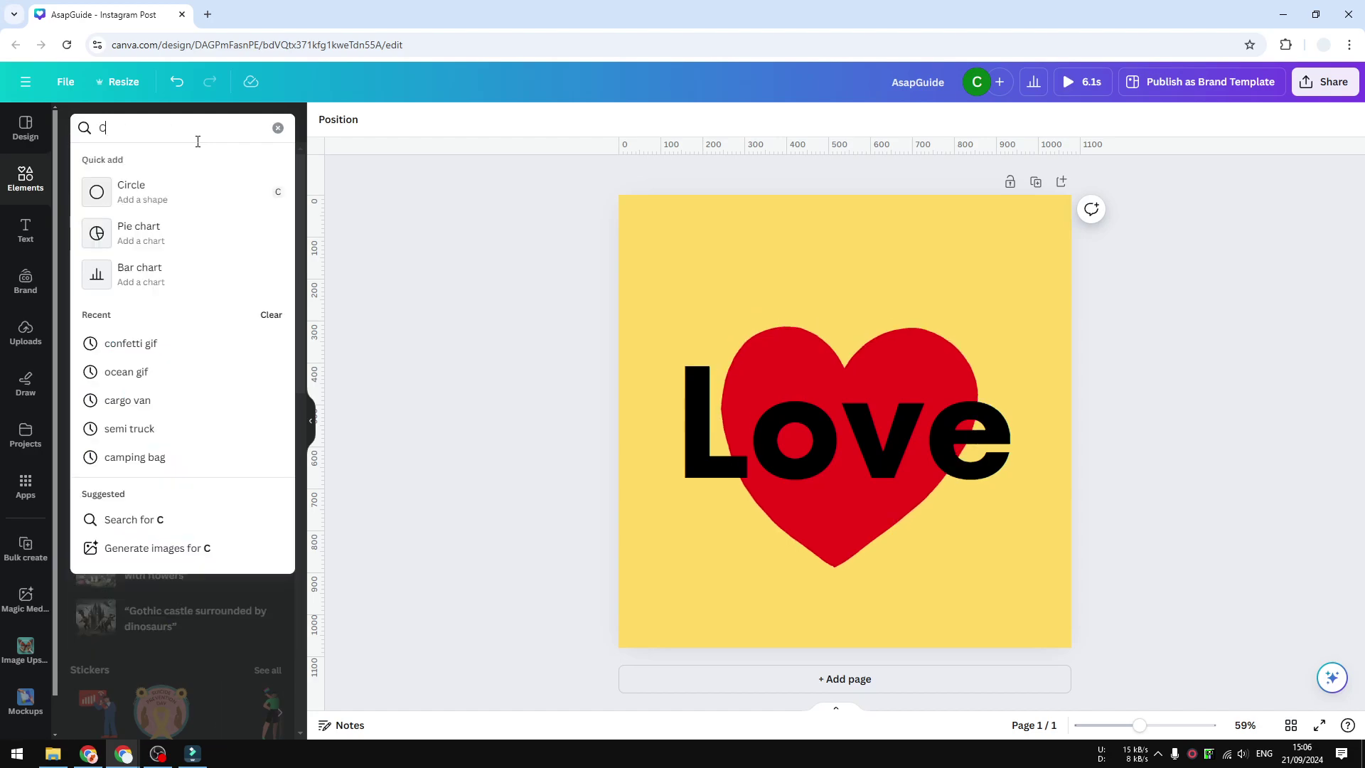
pyautogui.write('onfetti')
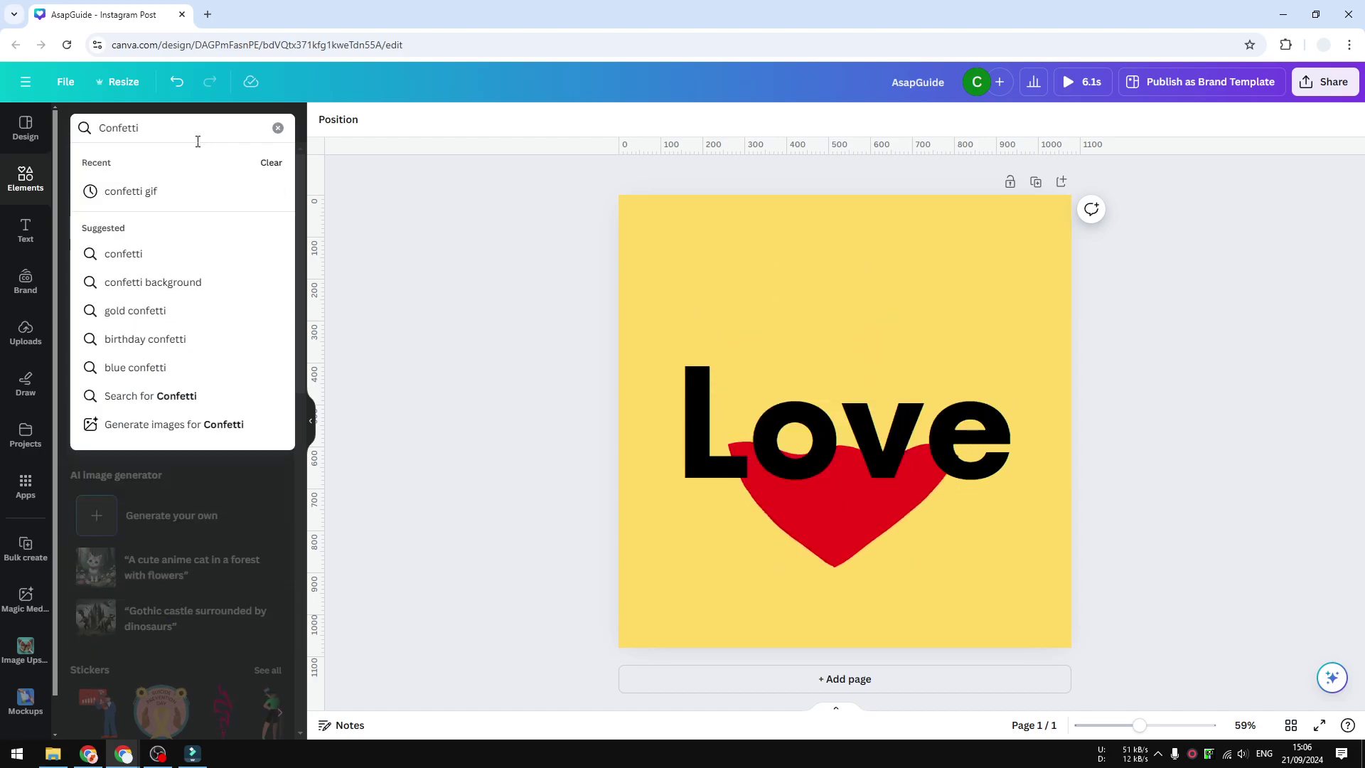
pyautogui.write(' GIF')
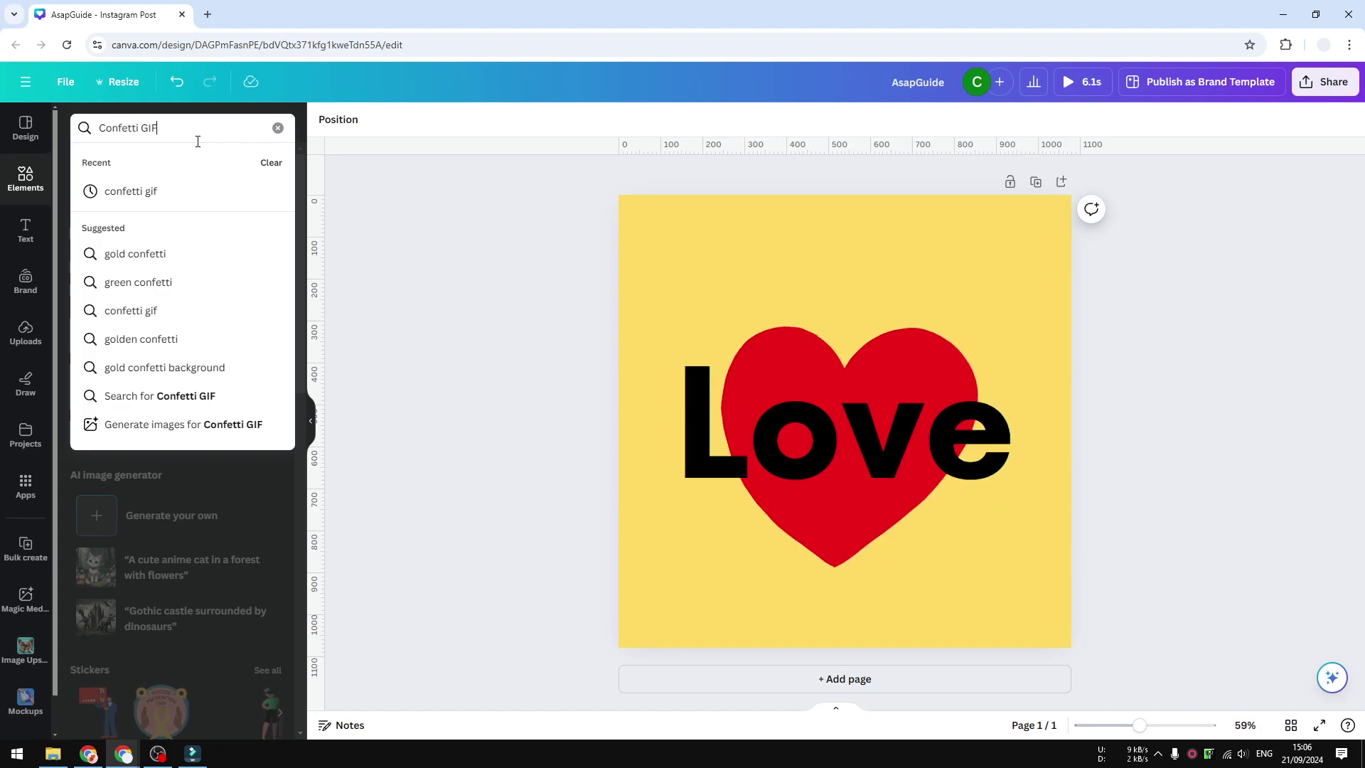
pyautogui.press('Return')
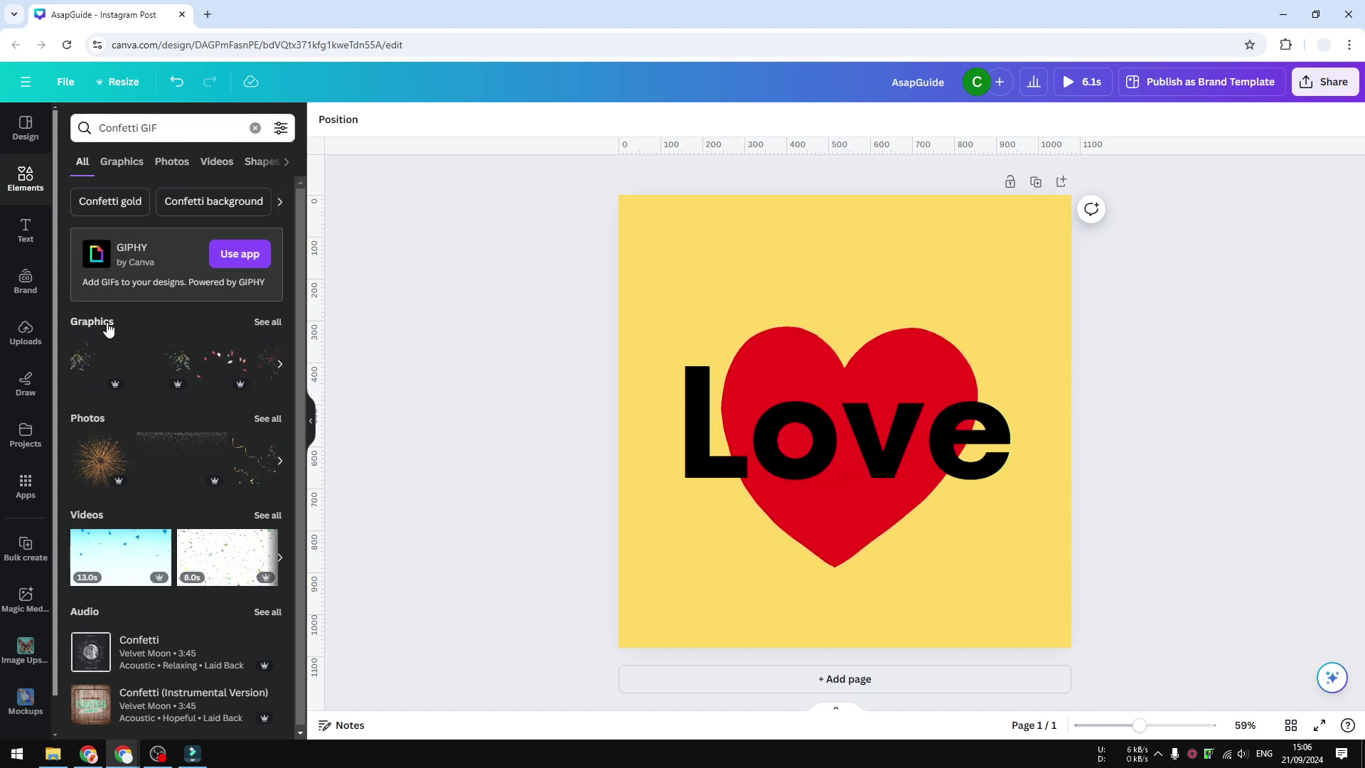
# Step: Add an animated confetti graphic from the Graphics results and move it up over the heart
pyautogui.click(267, 322)
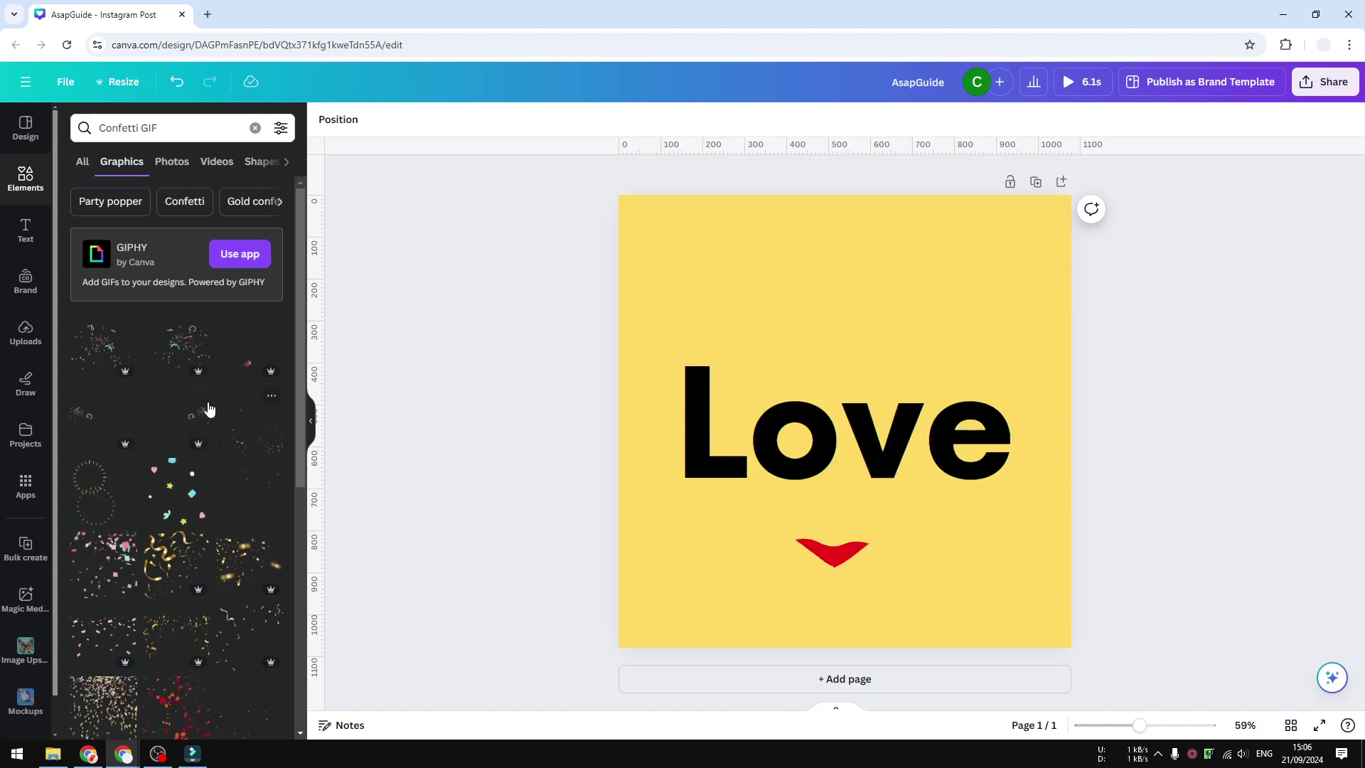
pyautogui.scroll(-1, 178, 423)
pyautogui.scroll(1, 175, 419)
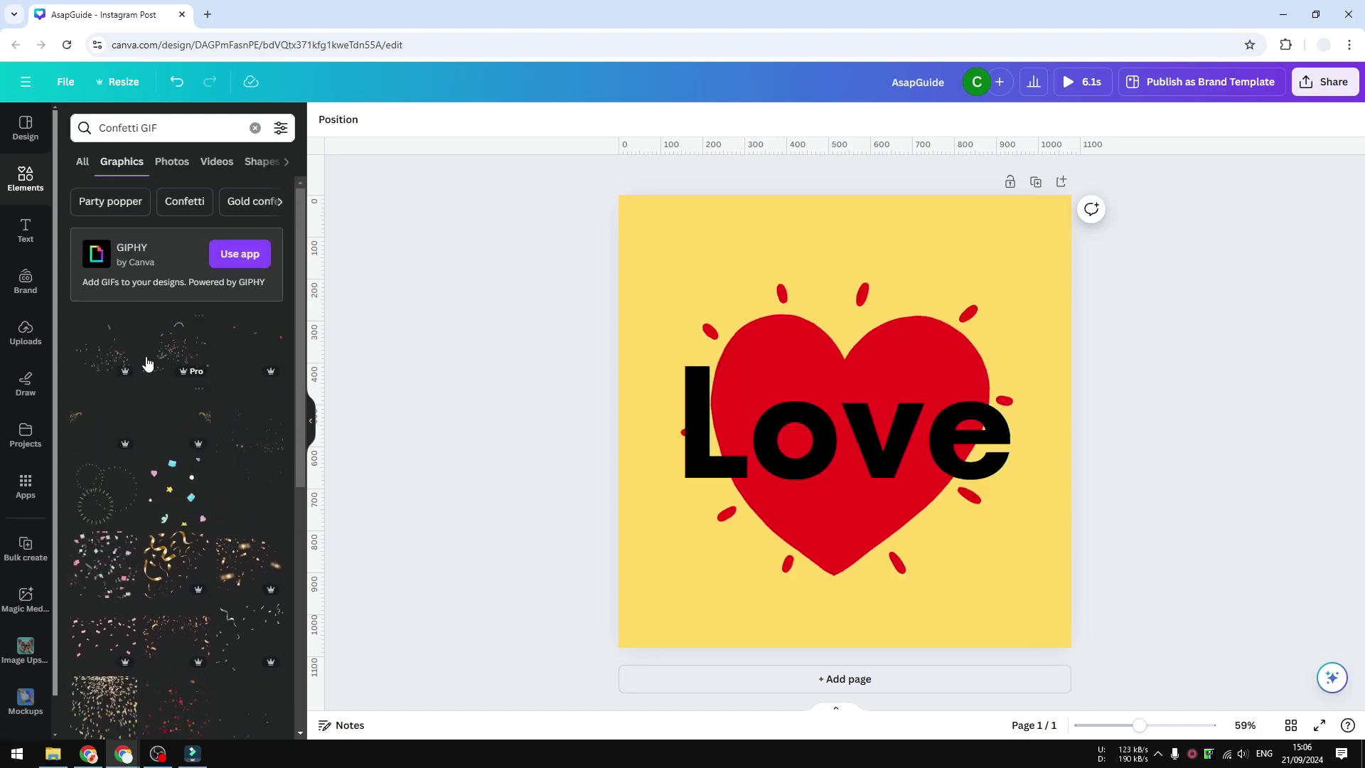
pyautogui.click(250, 353)
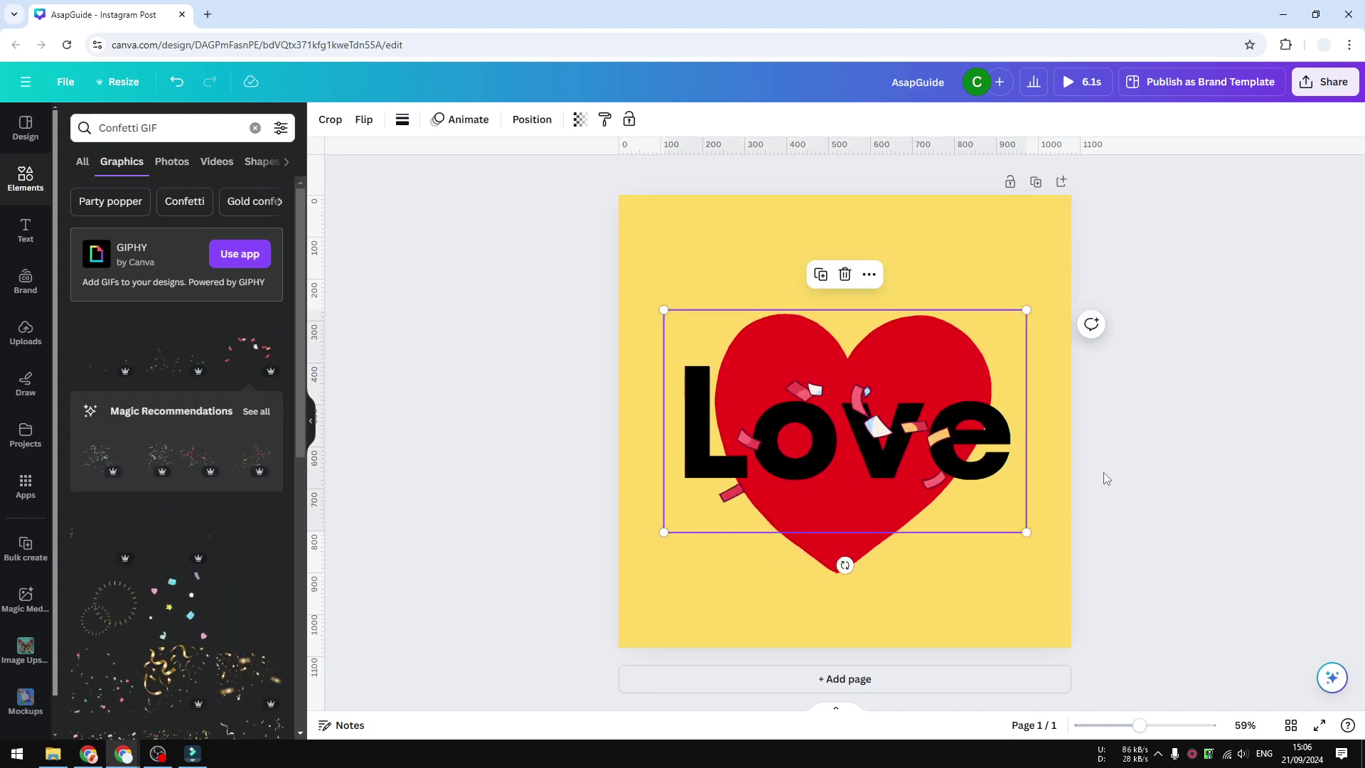
pyautogui.moveTo(979, 506); pyautogui.dragTo(981, 399)
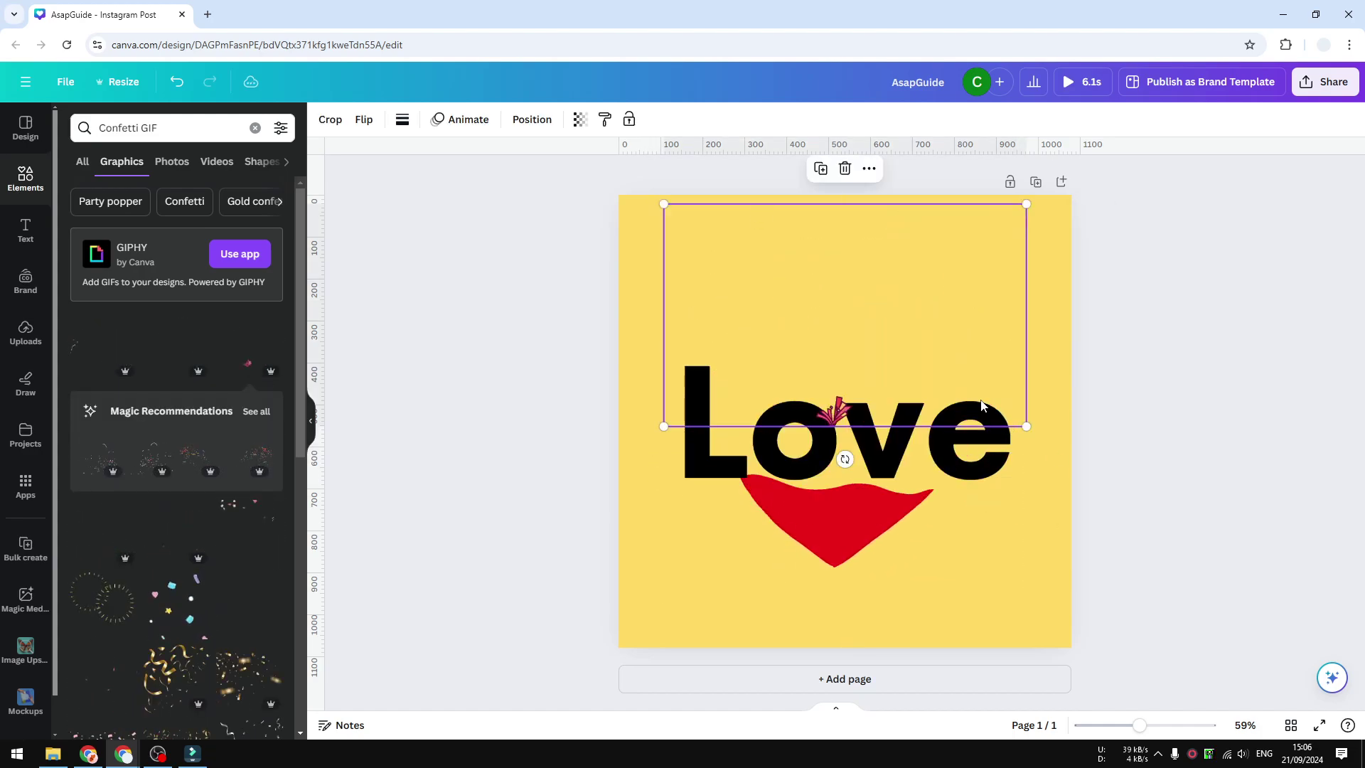
pyautogui.click(1184, 445)
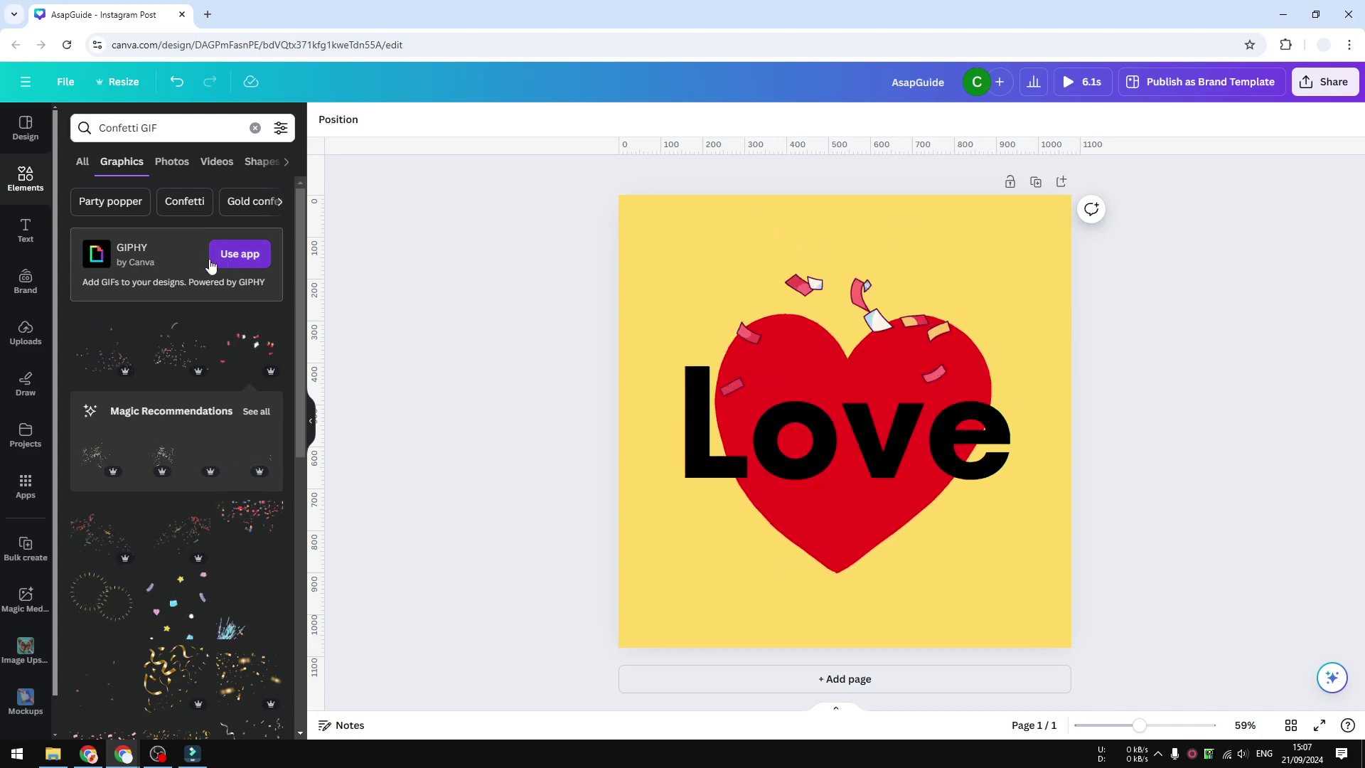
# Step: Find the GIPHY app among Apps by searching 'GIP' and launch it in the design
pyautogui.click(37, 479)
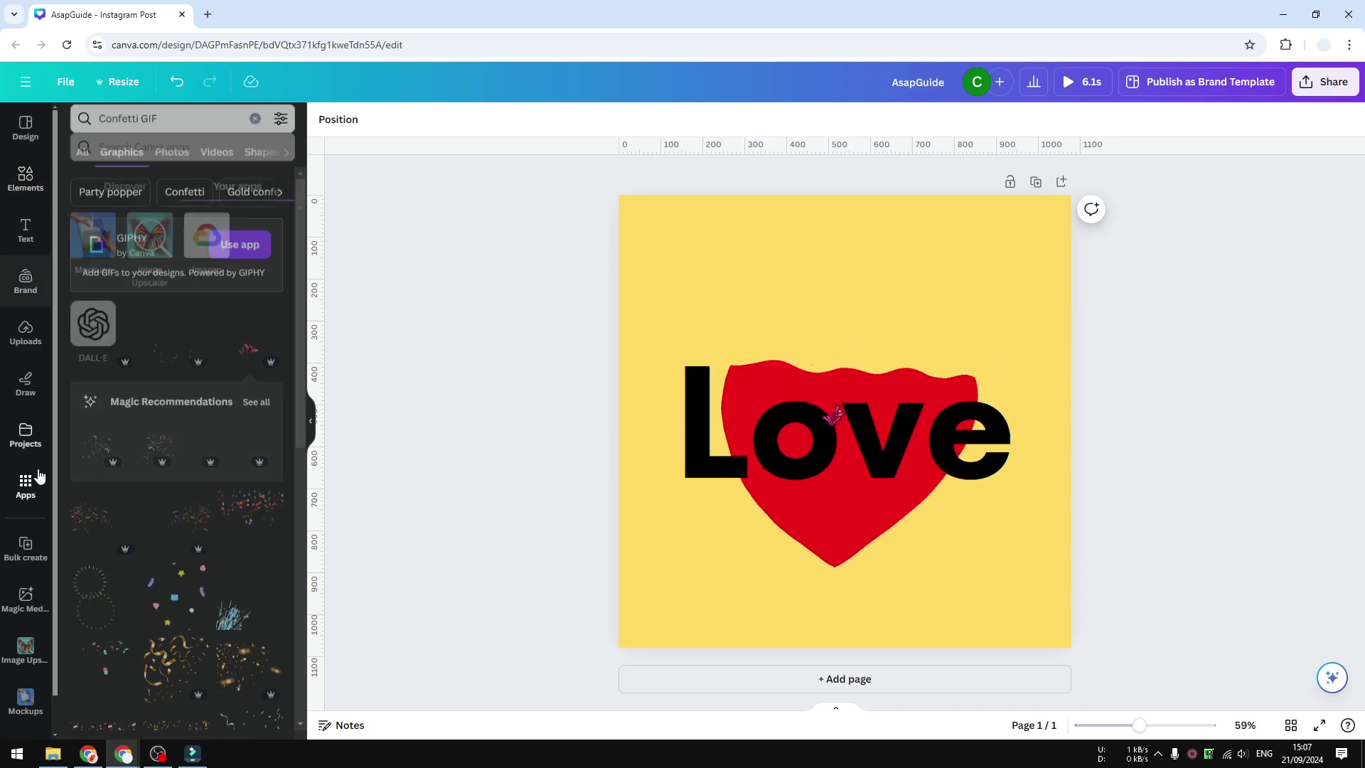
pyautogui.click(166, 129)
pyautogui.write('GIPHY')
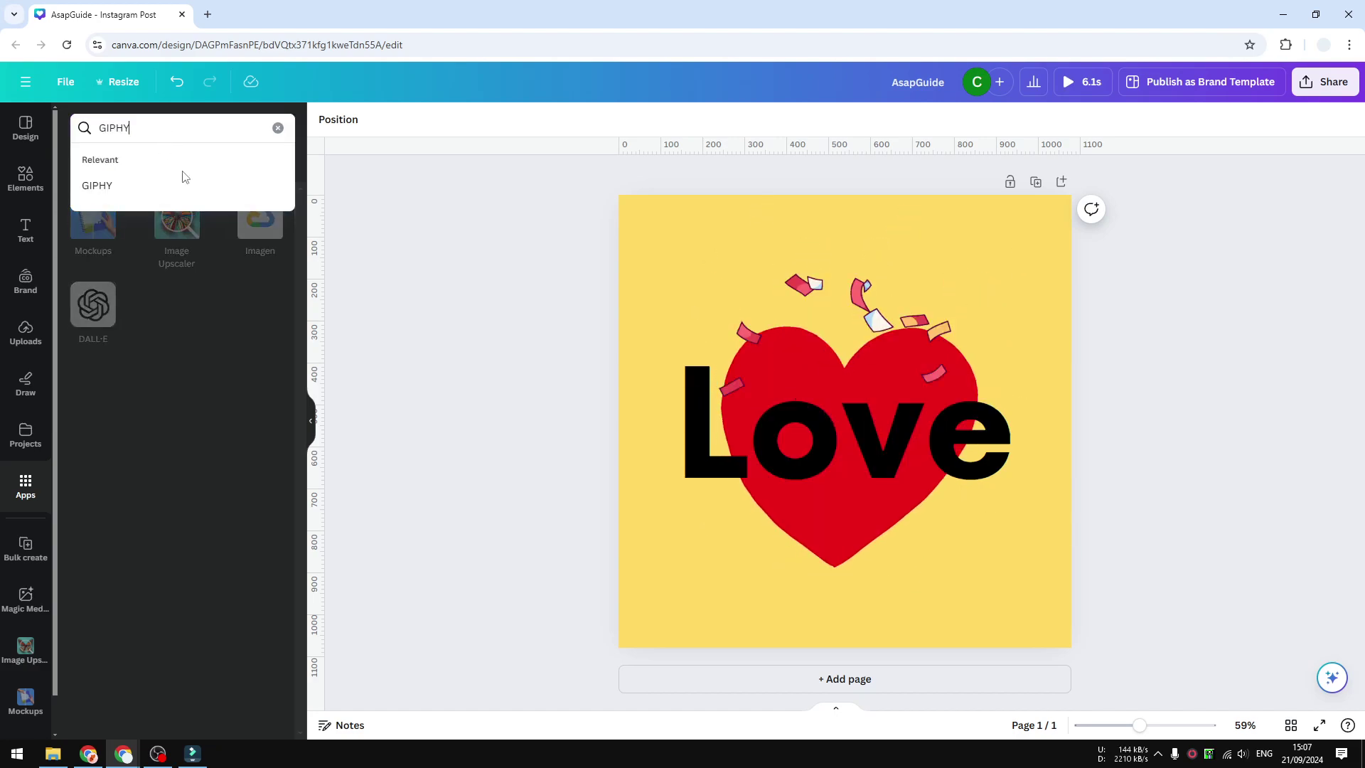
pyautogui.click(135, 192)
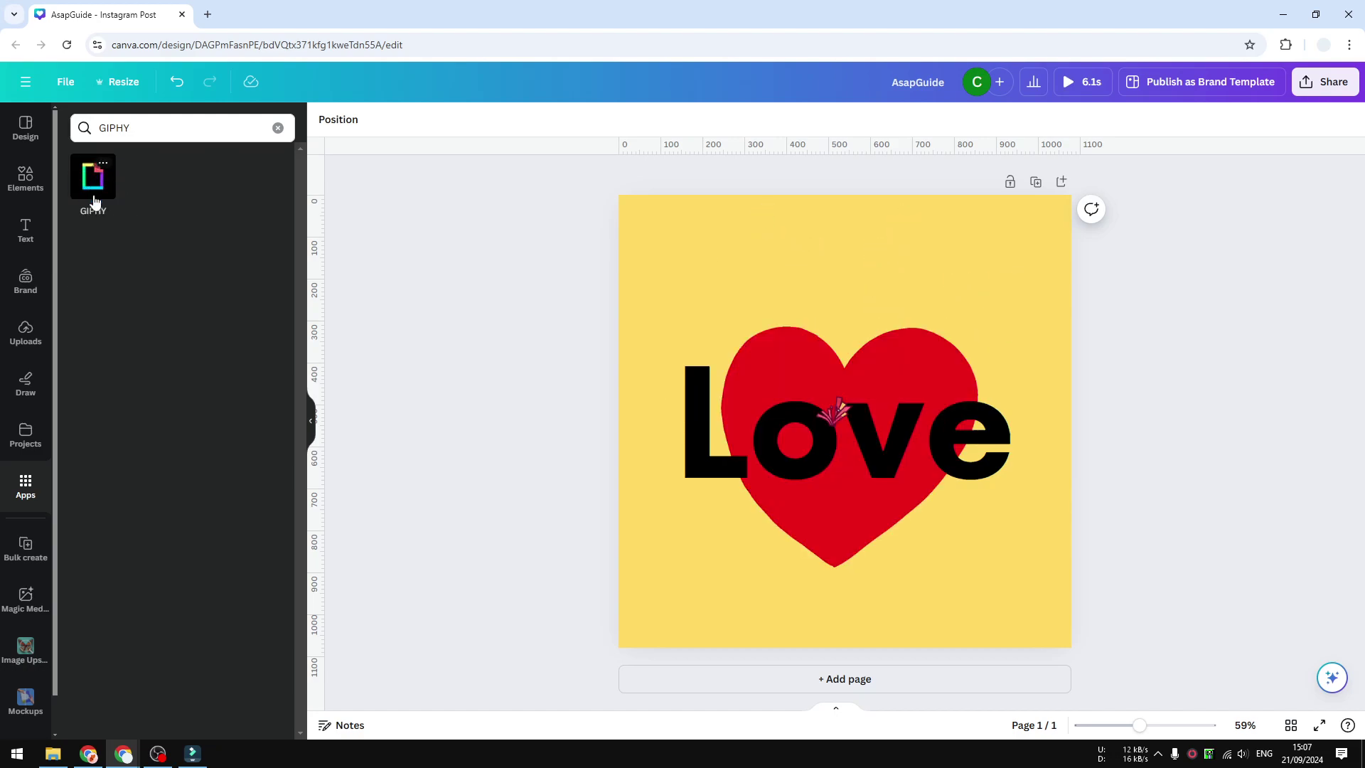
pyautogui.click(104, 185)
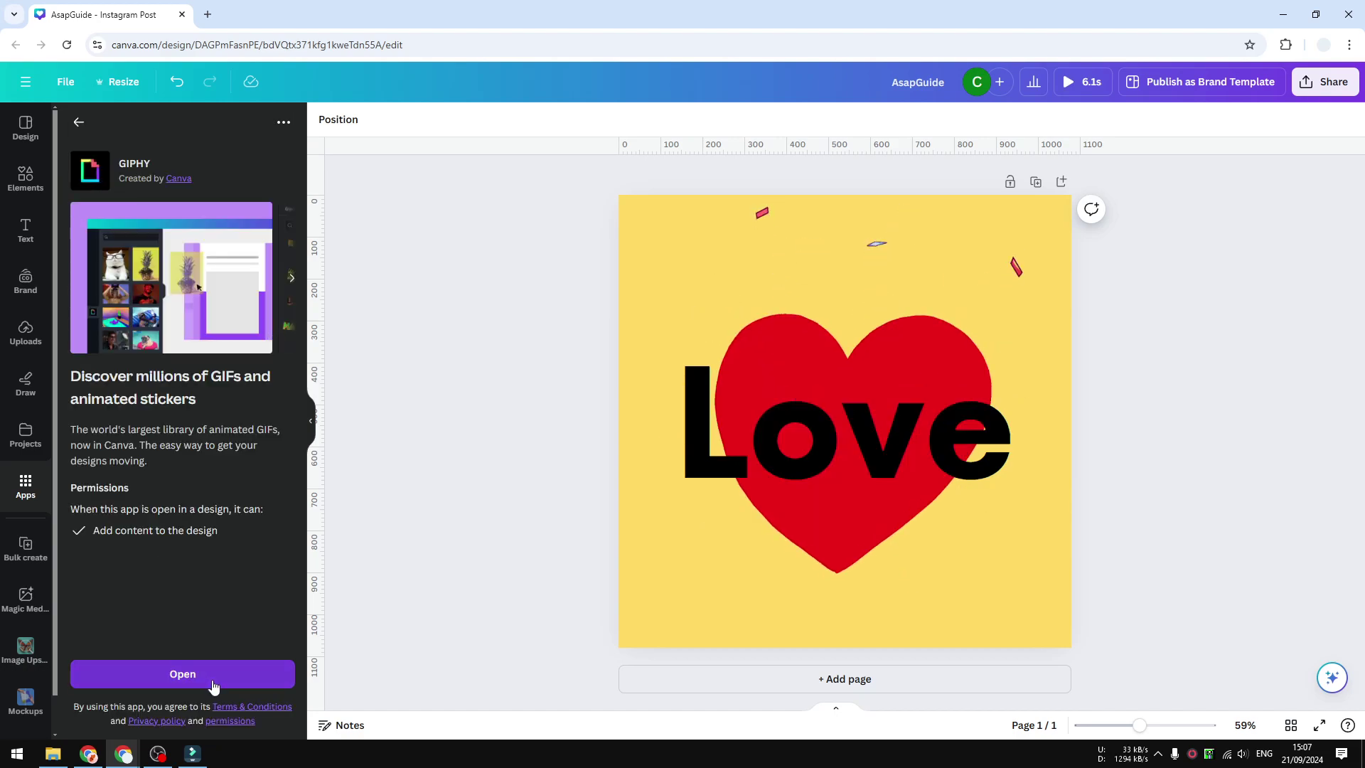
pyautogui.click(186, 674)
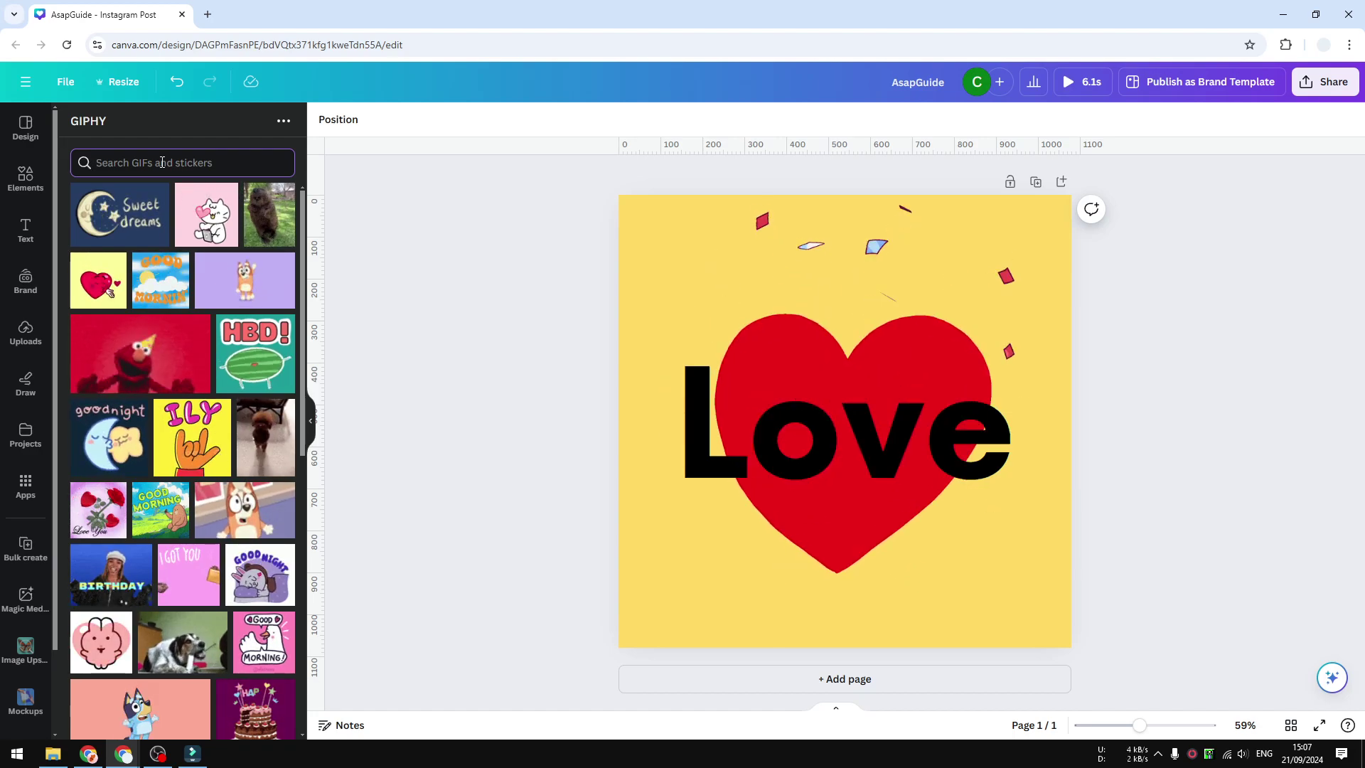
# Step: Add a 'Homer Simpson Bush' GIF from GIPHY, enlarge it and place it across the lower half
pyautogui.write('Ho')
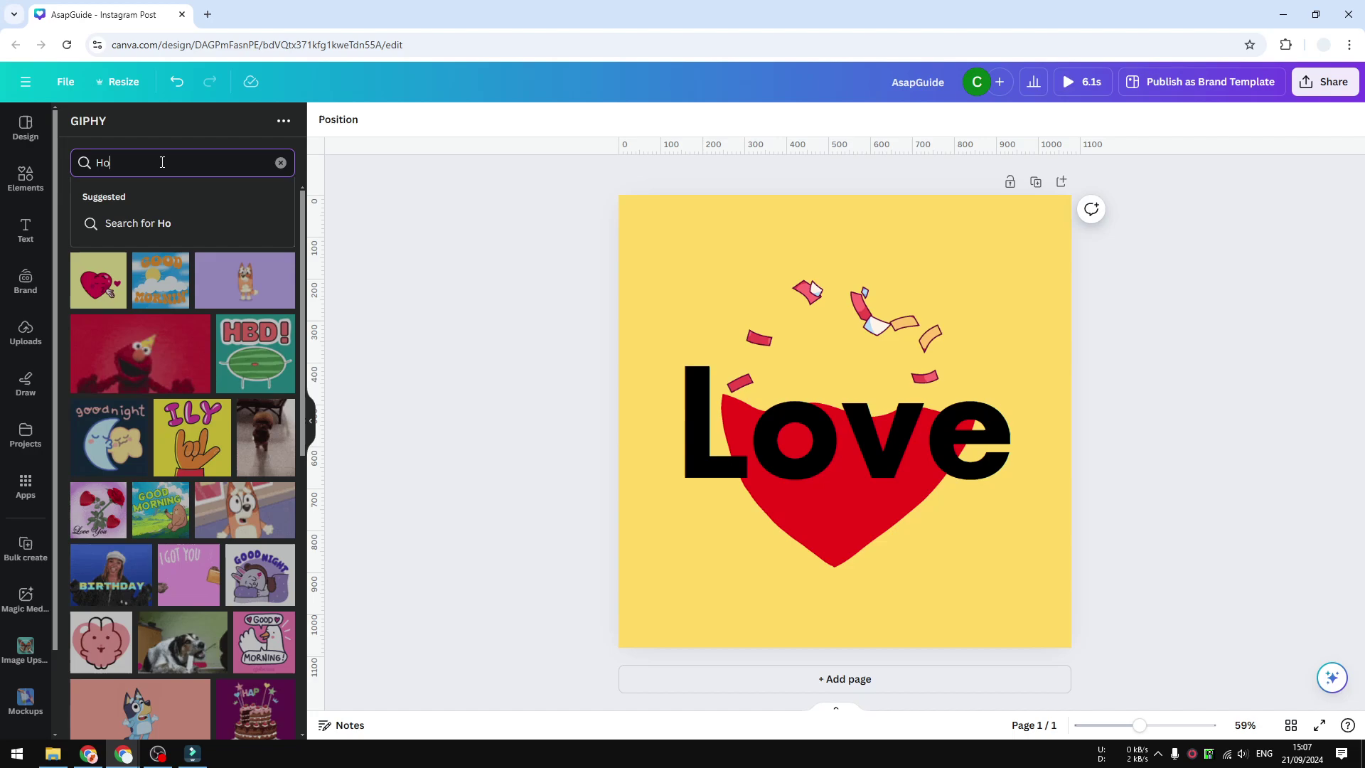
pyautogui.write('mer Simpson ')
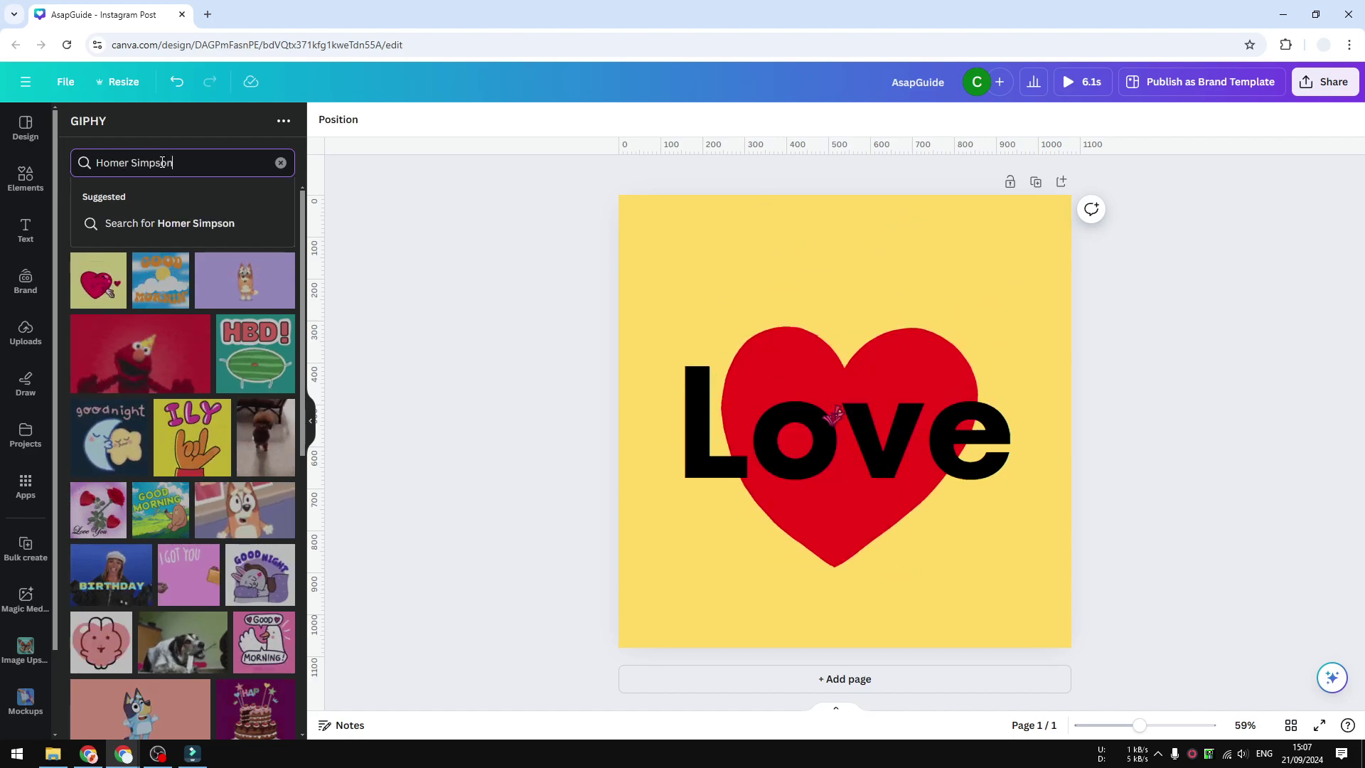
pyautogui.write('Bush')
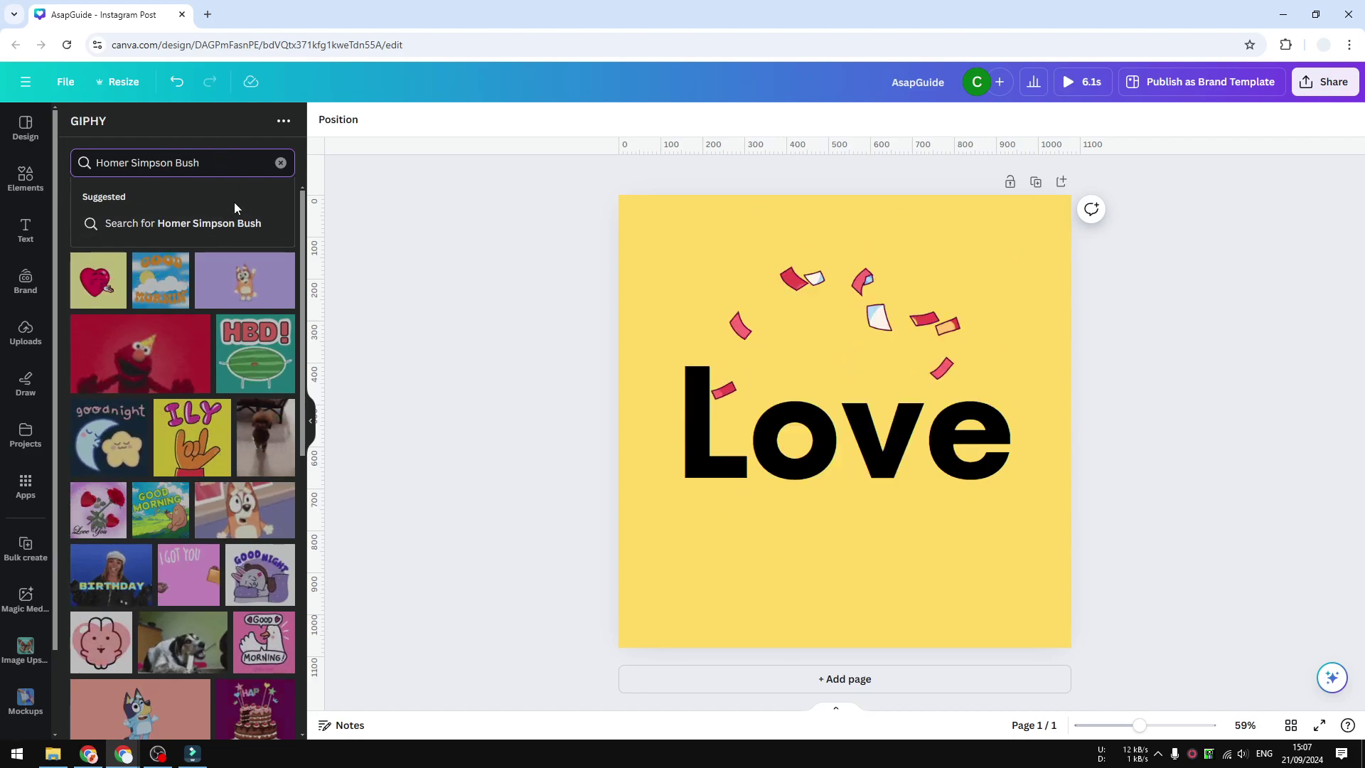
pyautogui.click(224, 224)
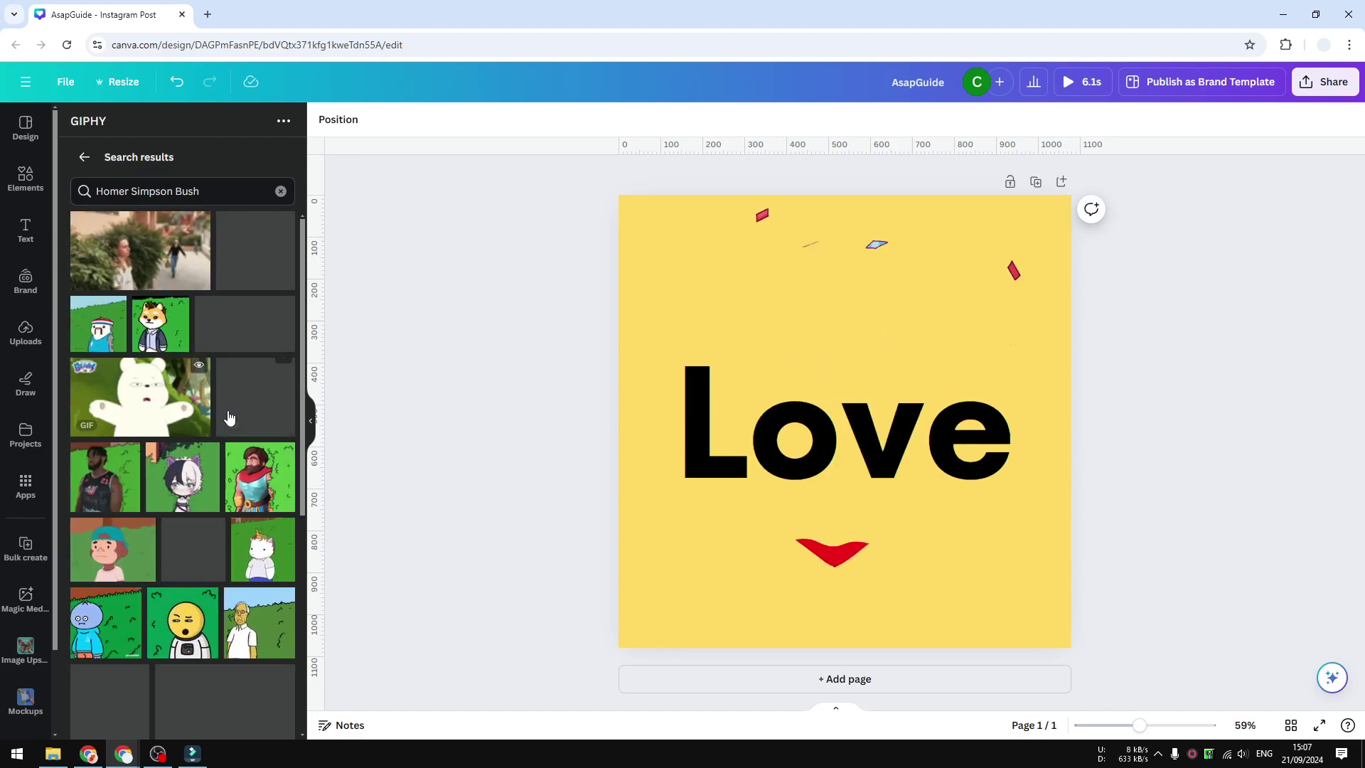
pyautogui.scroll(-1, 270, 498)
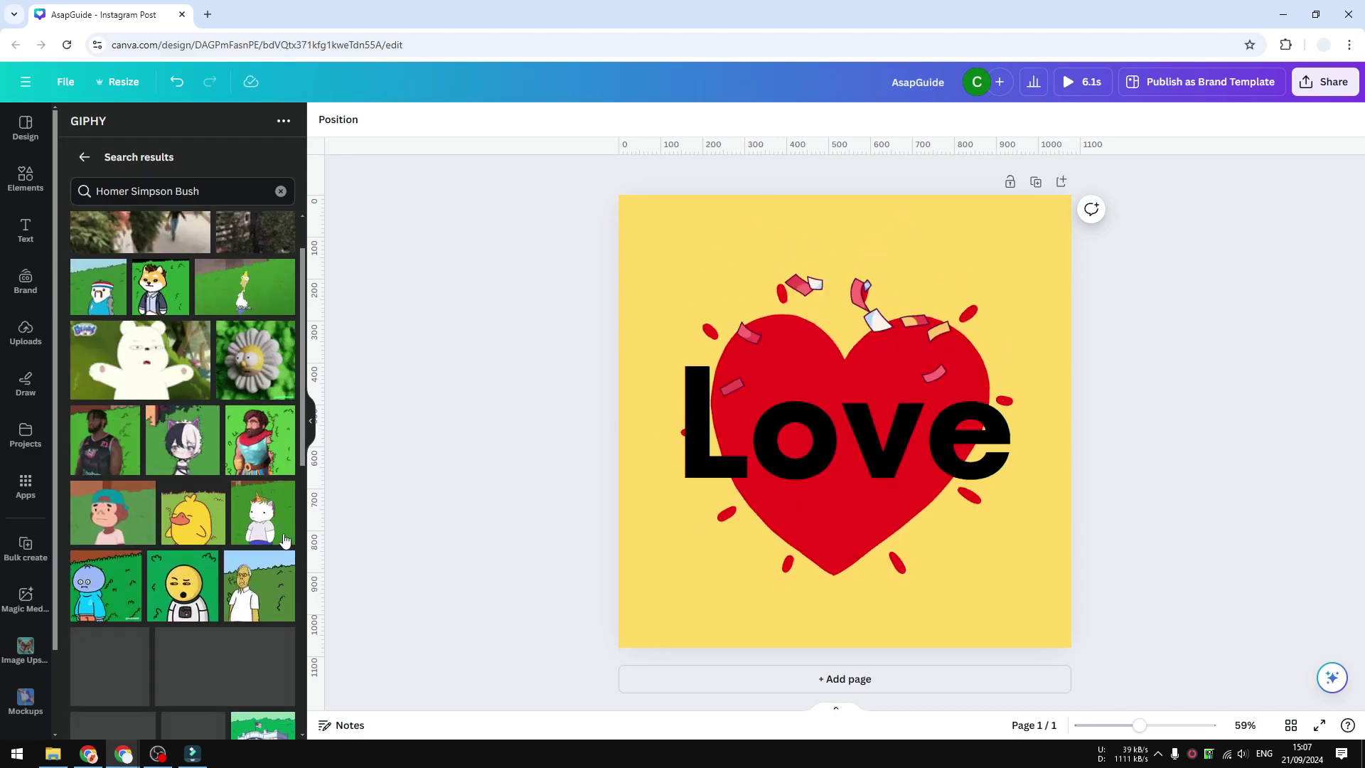
pyautogui.scroll(1, 283, 526)
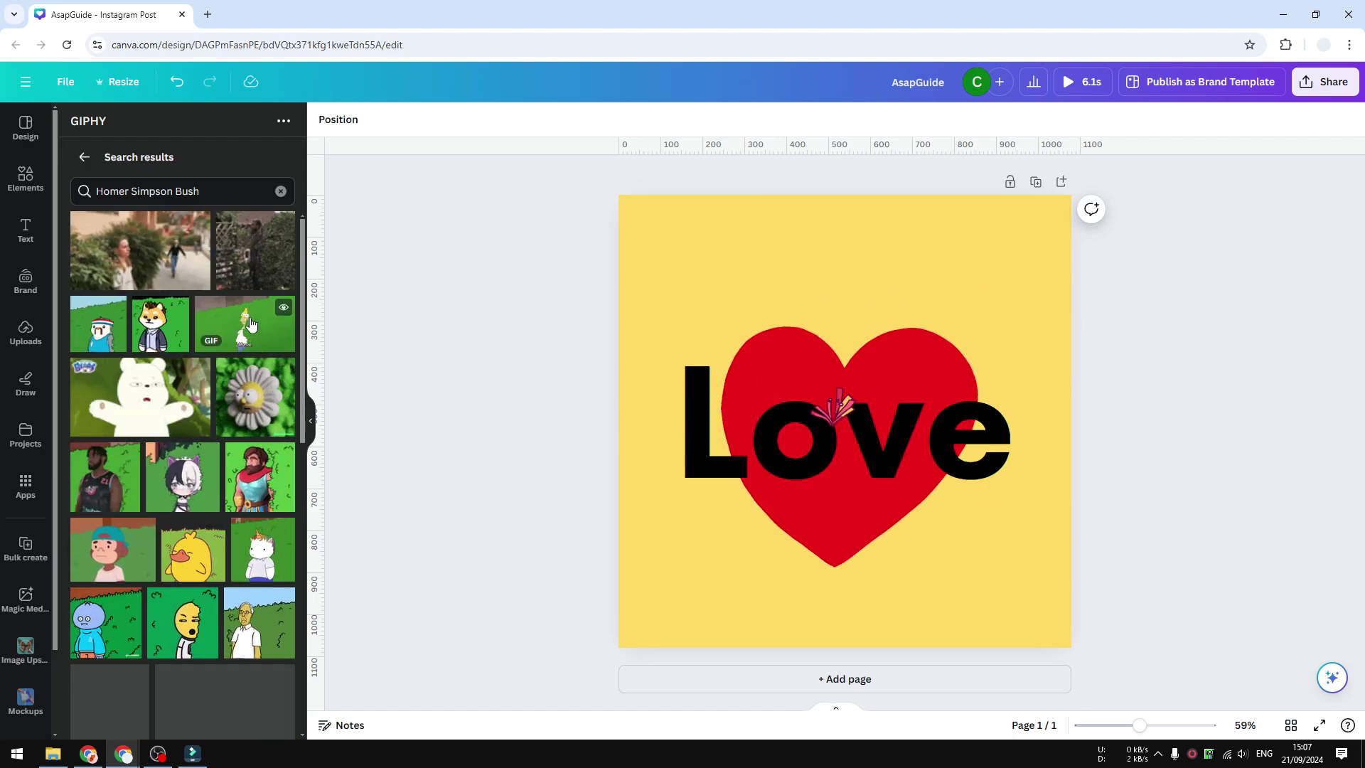
pyautogui.click(250, 325)
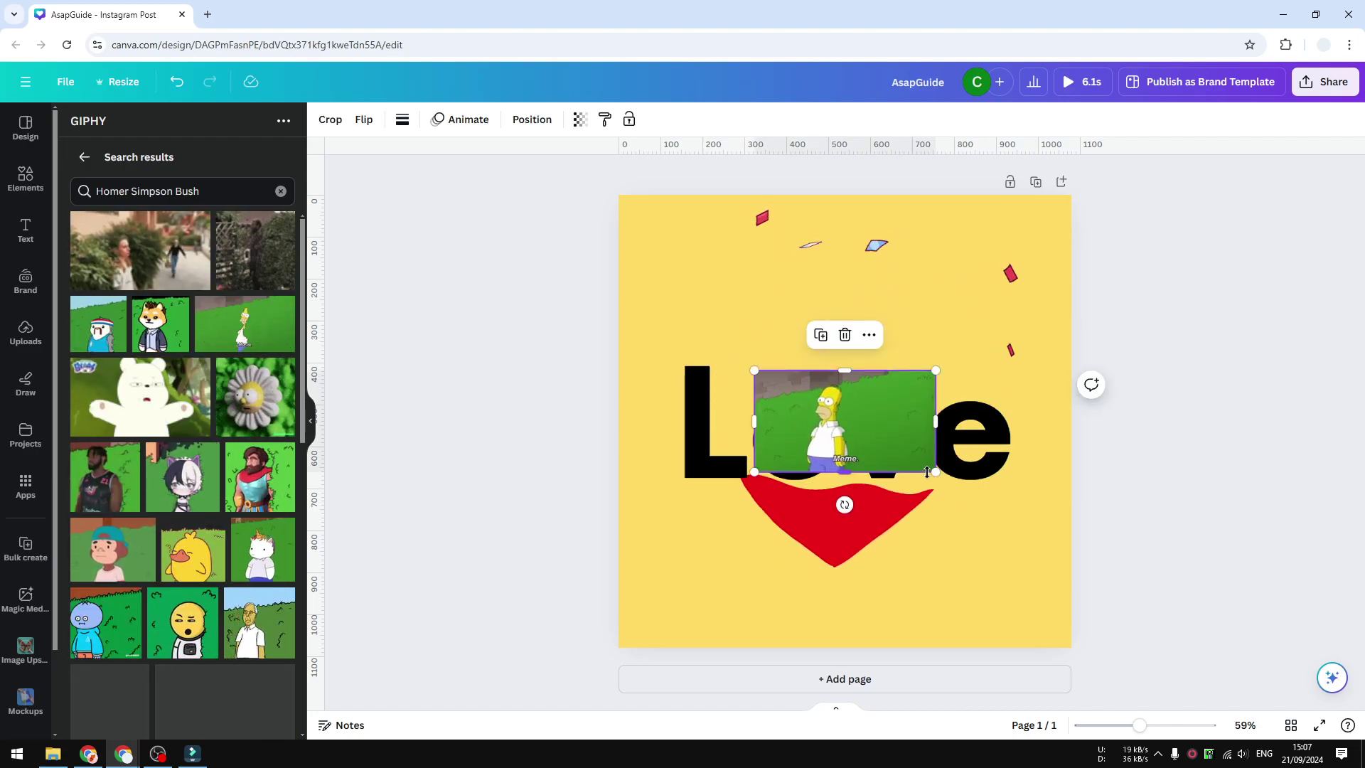
pyautogui.moveTo(935, 471); pyautogui.dragTo(1170, 604)
pyautogui.moveTo(1062, 533); pyautogui.dragTo(917, 514)
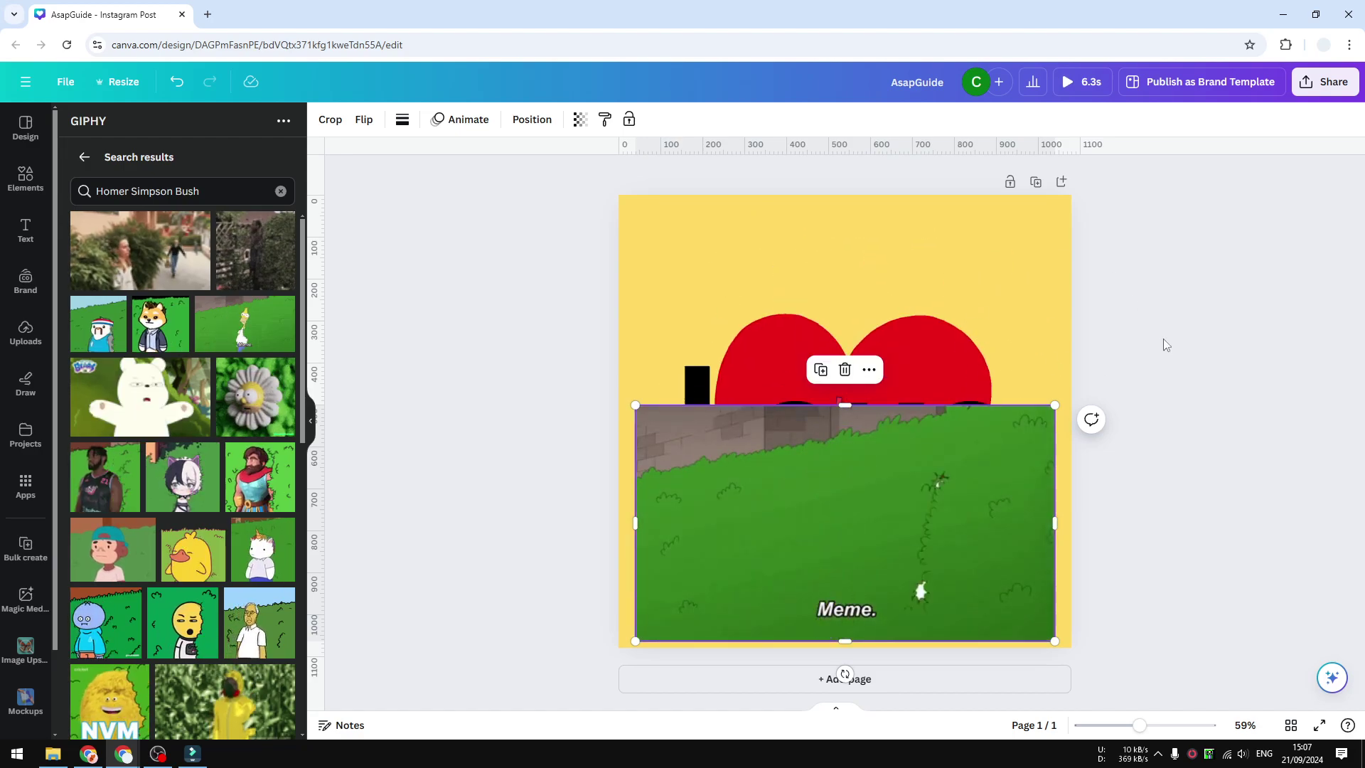
# Step: Download the post as a GIF at size 0.6 (648 × 648 px)
pyautogui.click(1176, 306)
pyautogui.click(1322, 87)
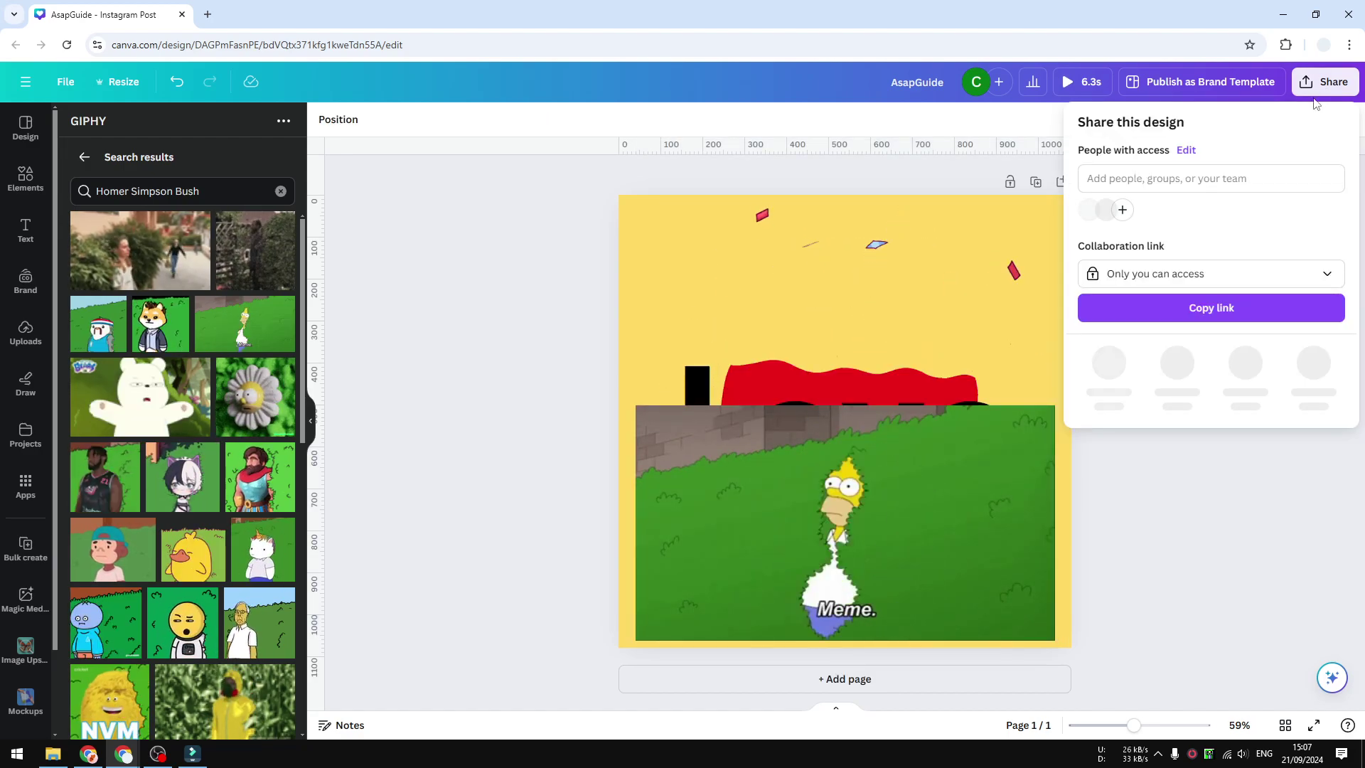
pyautogui.click(1113, 364)
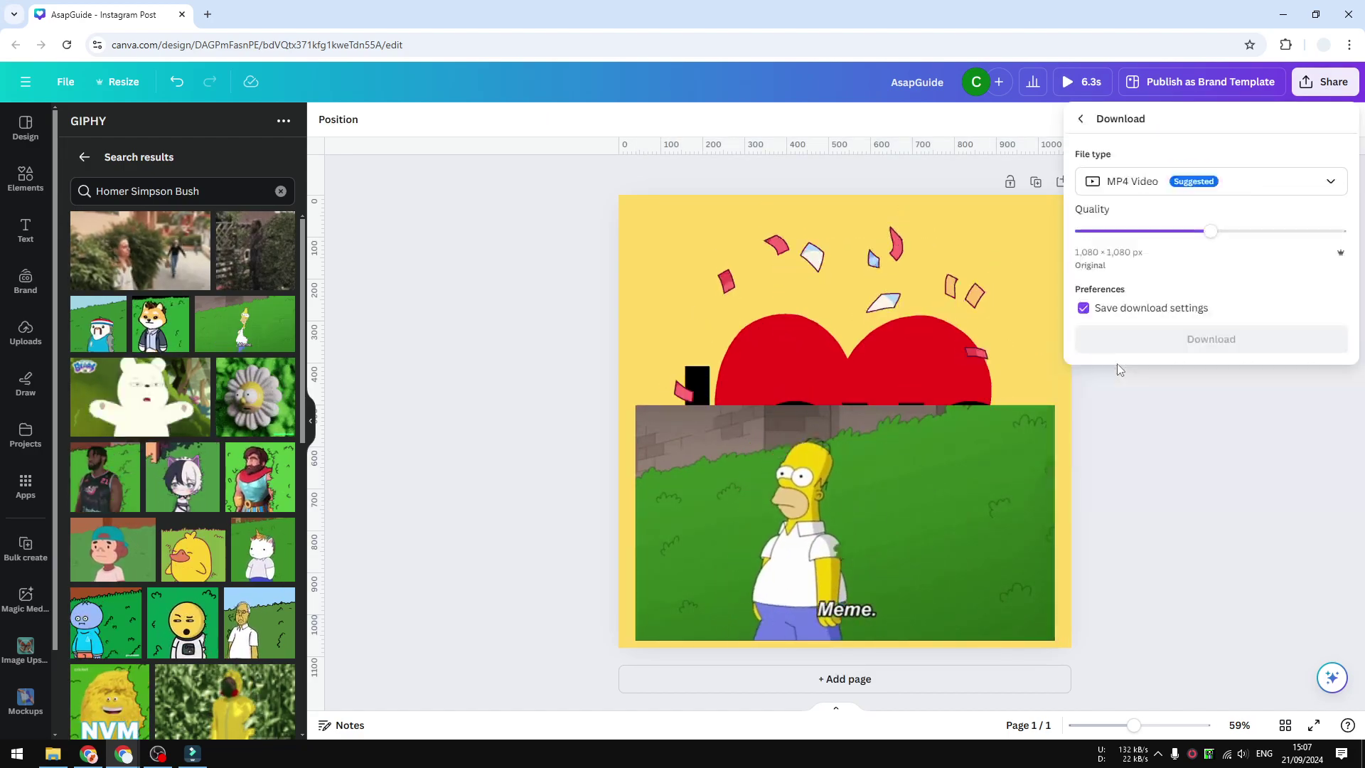
pyautogui.click(1165, 187)
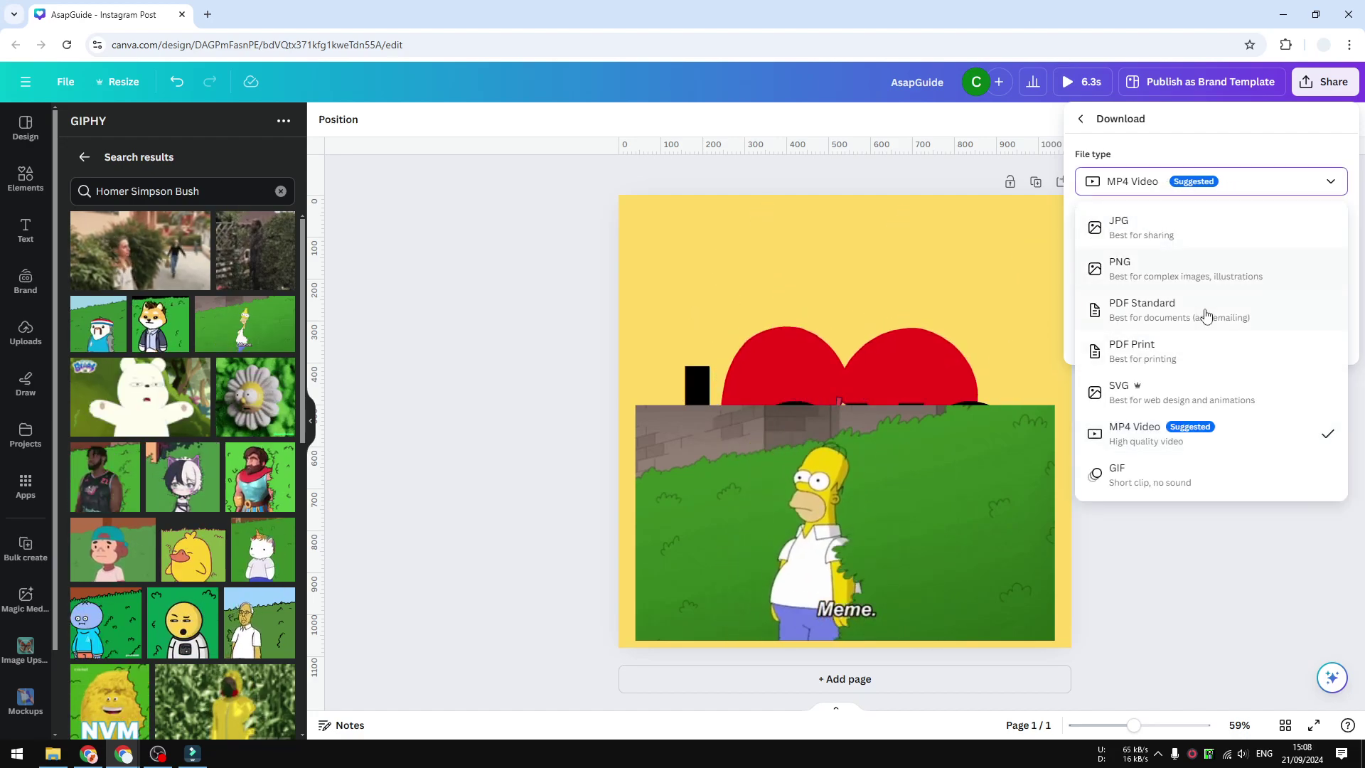
pyautogui.click(1137, 434)
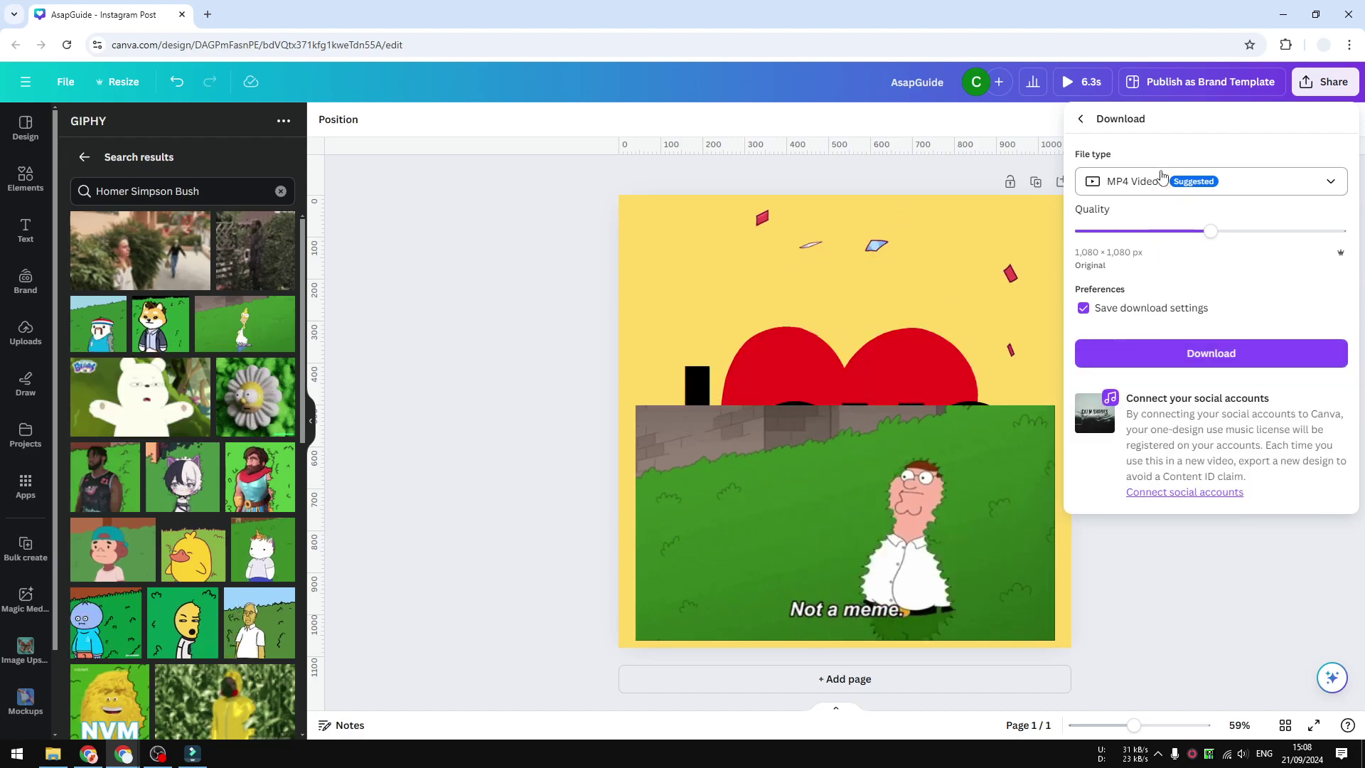
pyautogui.click(1161, 178)
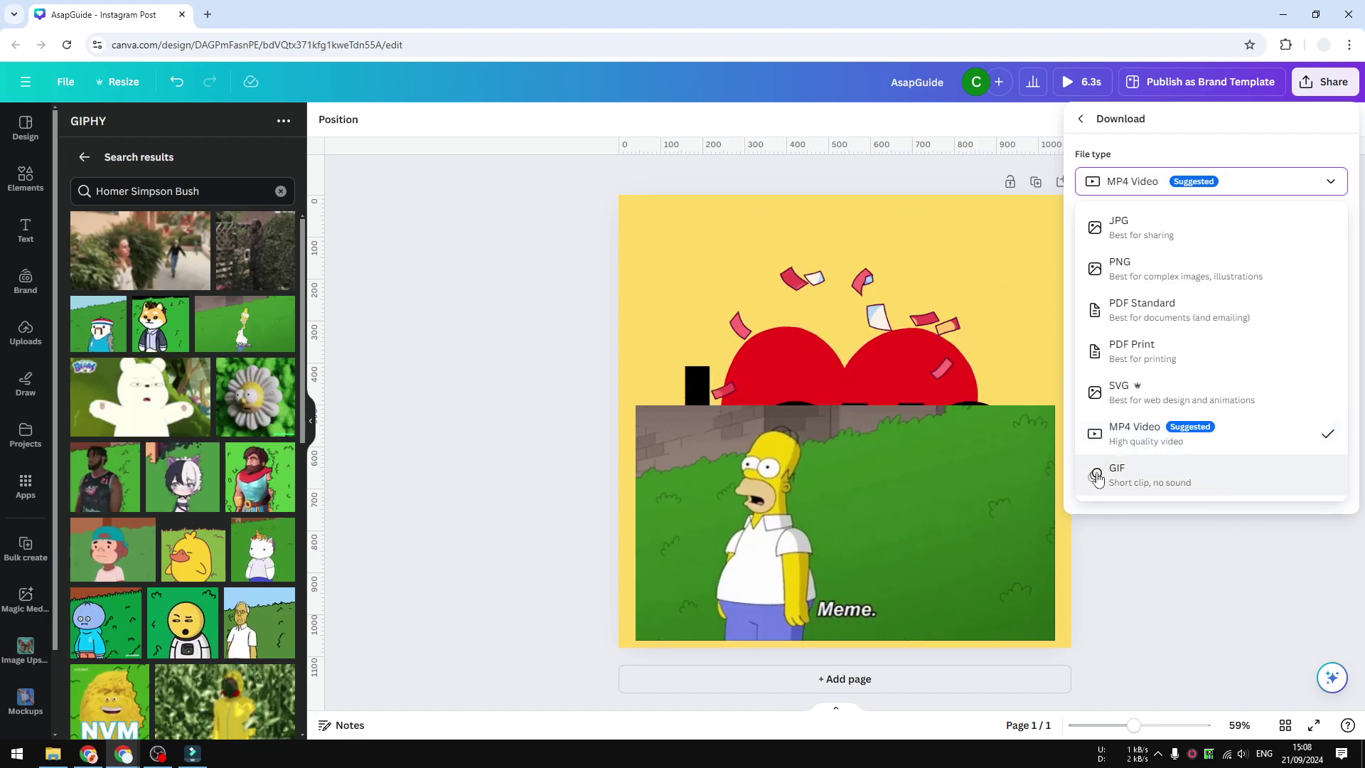
pyautogui.click(1155, 475)
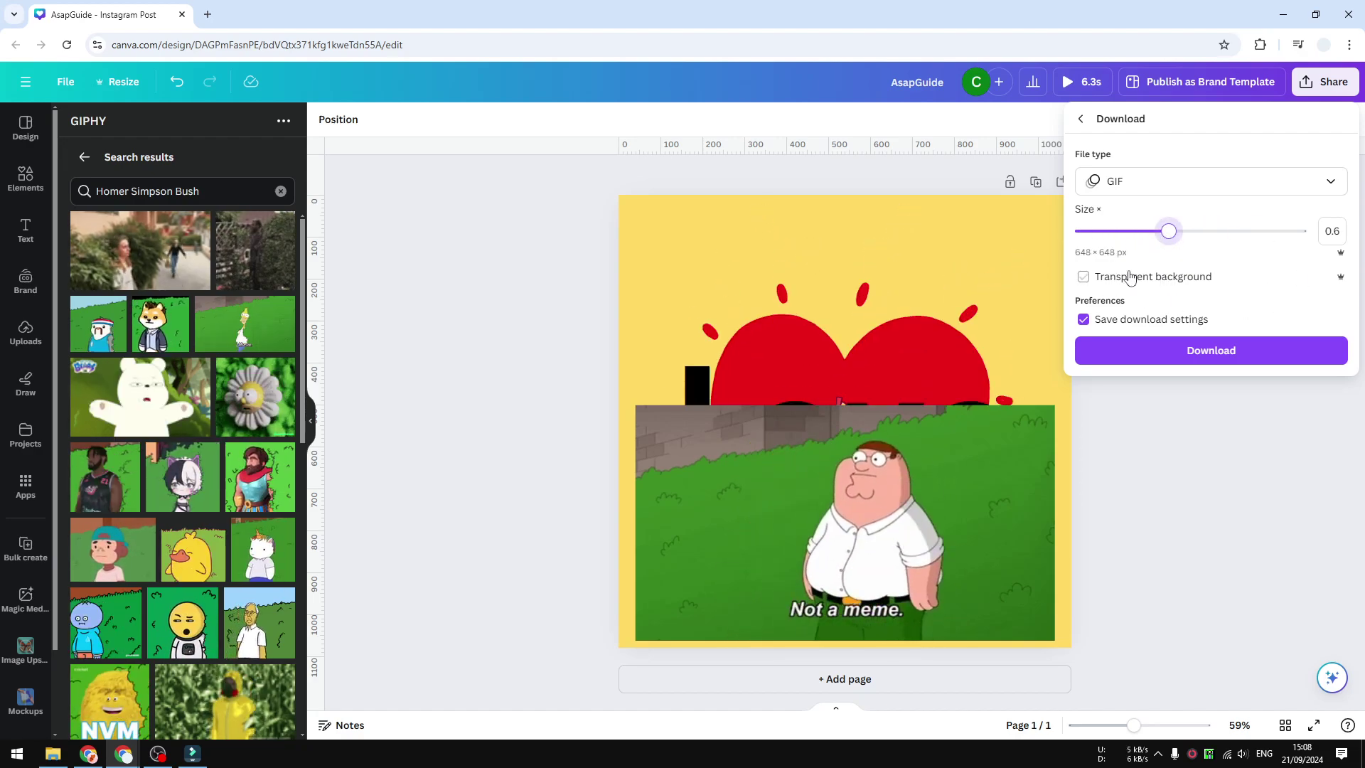
pyautogui.click(1138, 351)
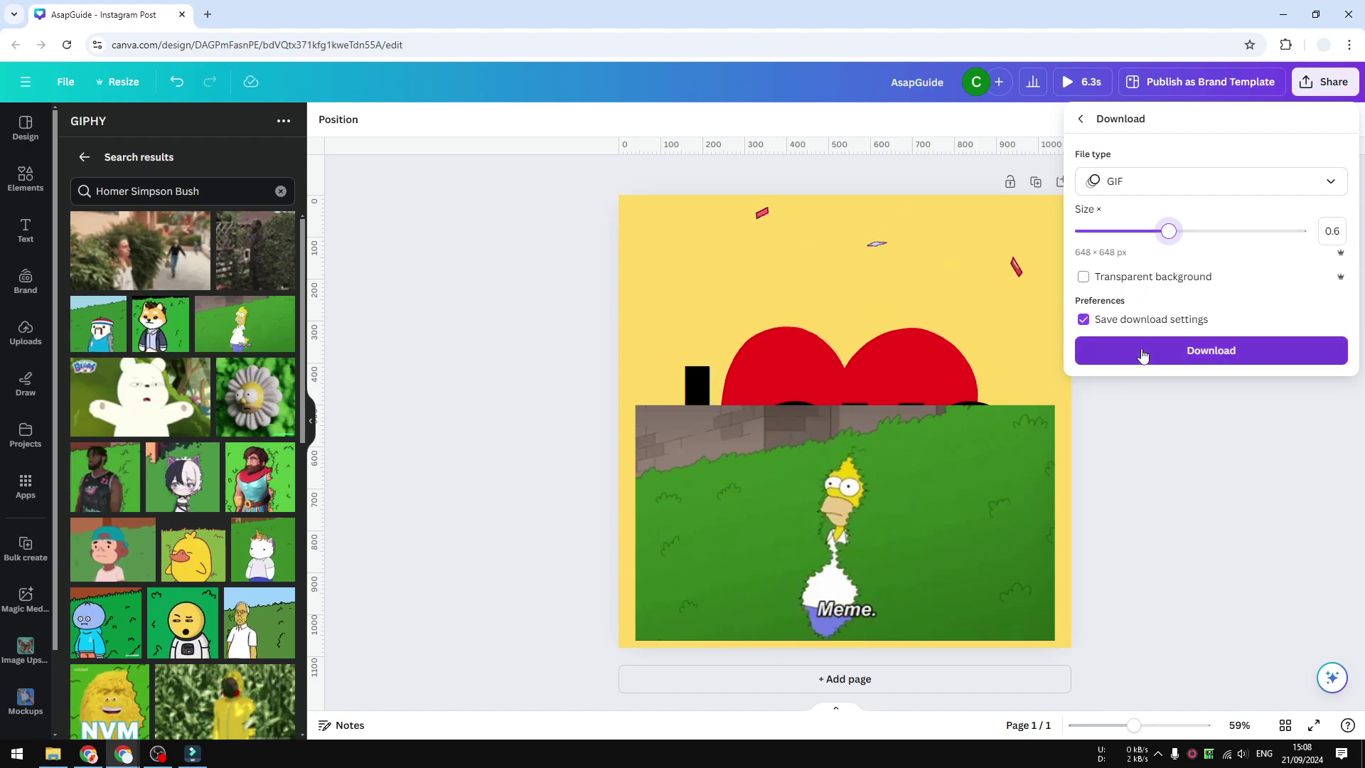